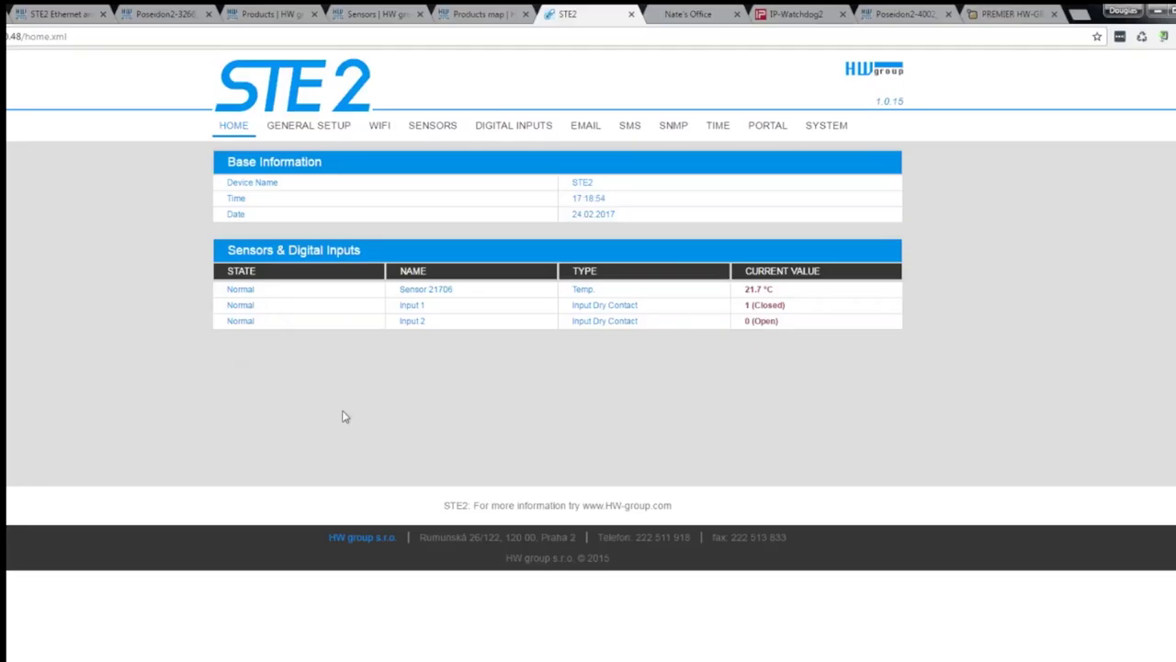
Review the sensor and digital input names and their current values on the STE2 home page
{"action": "double_click", "coordinate": [410, 304]}
{"action": "double_click", "coordinate": [405, 289]}
{"action": "double_click", "coordinate": [750, 290]}
{"action": "left_click", "coordinate": [758, 359]}
{"action": "double_click", "coordinate": [755, 305]}
{"action": "left_click", "coordinate": [731, 385]}
Open the STE2 General Setup page, review the device list in HWg-Config and minimize that utility
{"action": "left_click", "coordinate": [309, 133]}
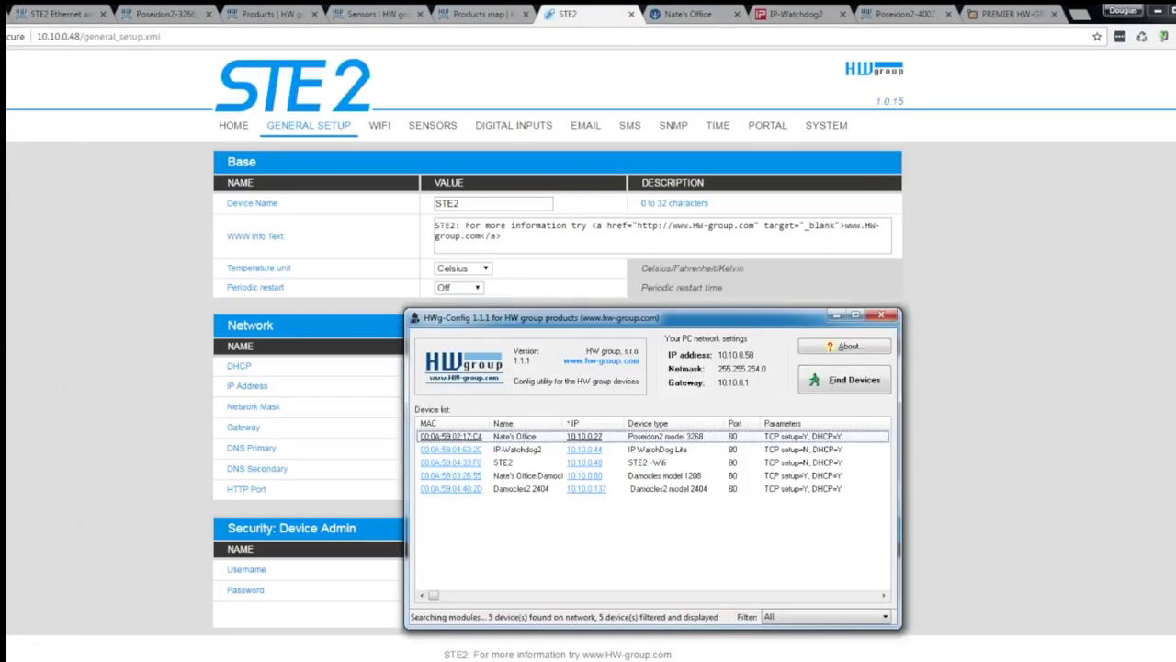
{"action": "left_click_drag", "start_coordinate": [595, 323], "coordinate": [473, 178]}
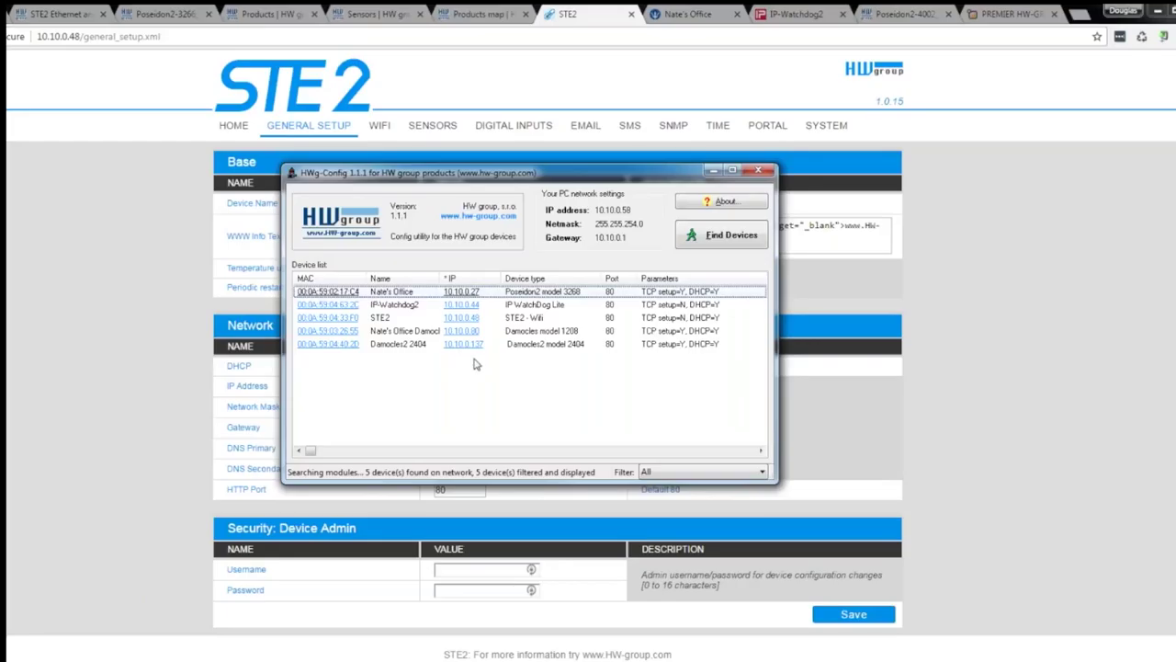
{"action": "left_click", "coordinate": [713, 171]}
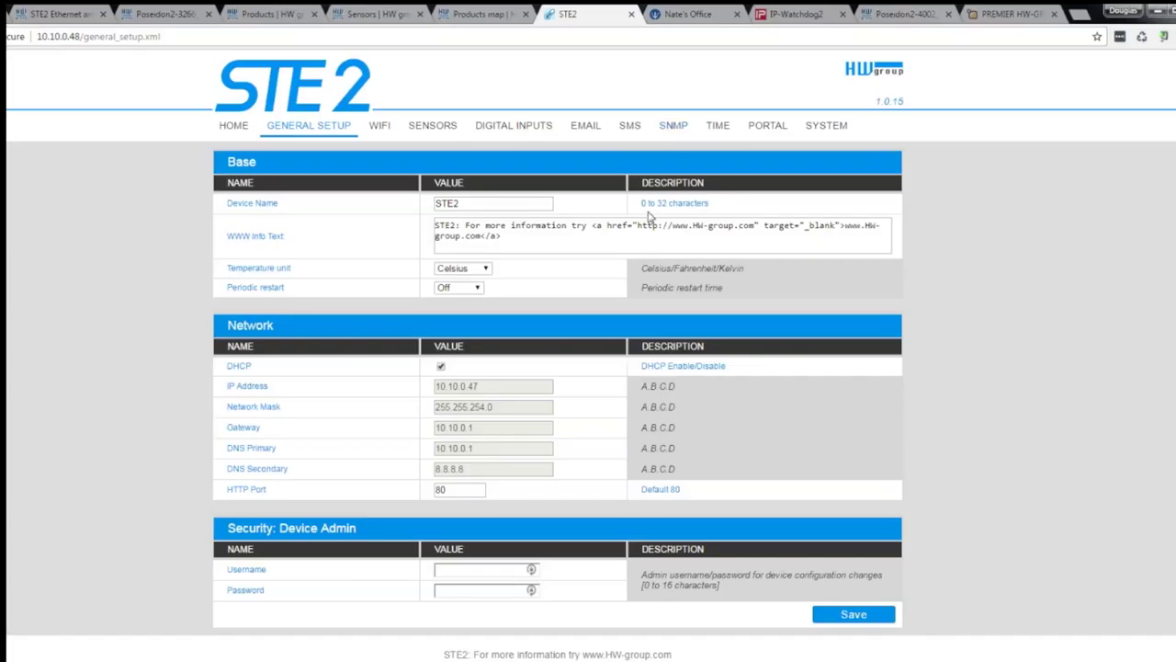
View the IP-Watchdog2 channel status page and the Poseidon2 4002 datasheet
{"action": "left_click", "coordinate": [673, 129]}
{"action": "left_click", "coordinate": [799, 13]}
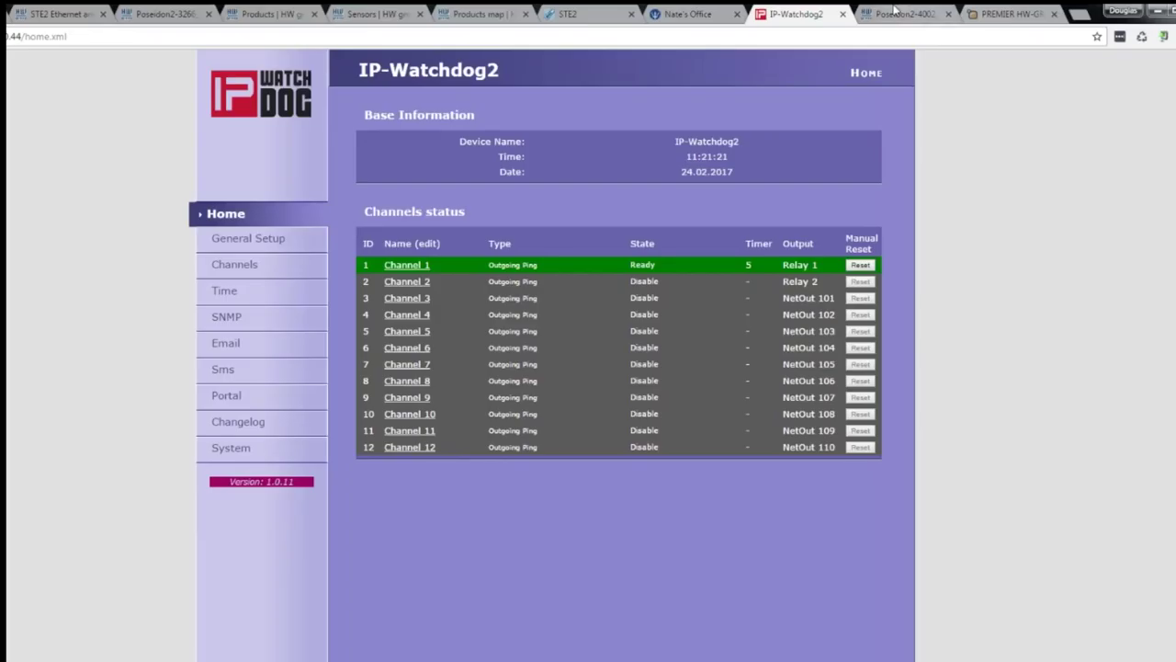
{"action": "left_click", "coordinate": [894, 11]}
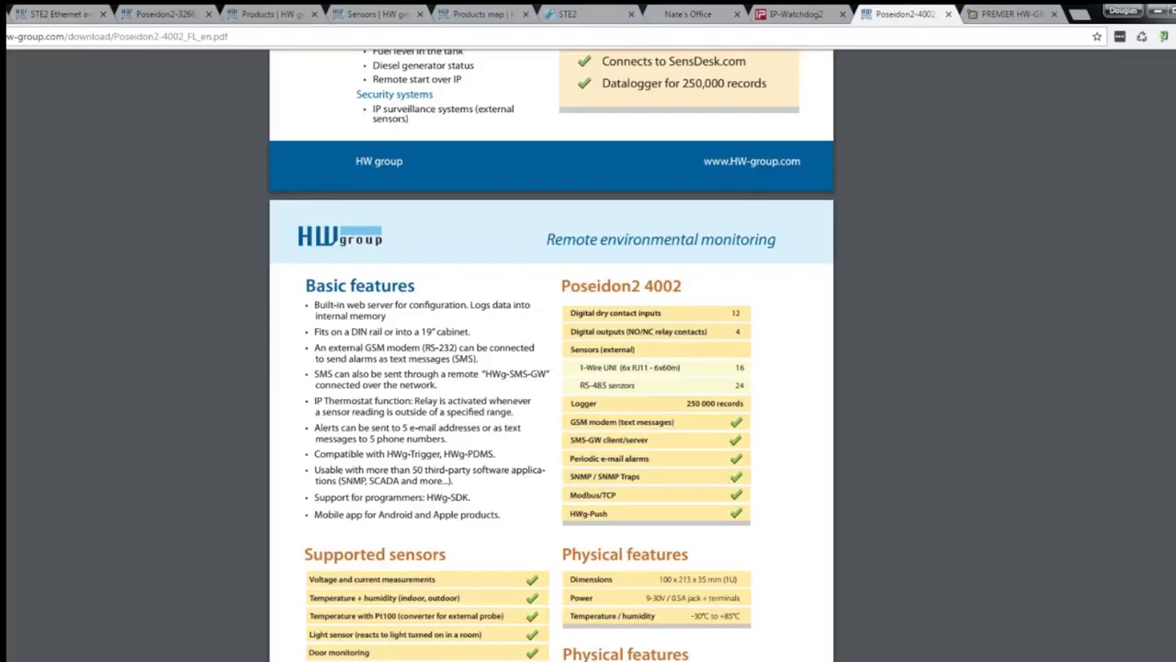
Examine the SensDesk portal dashboard's sensor gauges, from Ares12 Online Prague through HWg-PWR and HWg-STE to IP-Watchdog2 Online Prague
{"action": "left_click", "coordinate": [688, 14]}
{"action": "scroll", "coordinate": [588, 349], "scroll_direction": "down", "scroll_amount": 1}
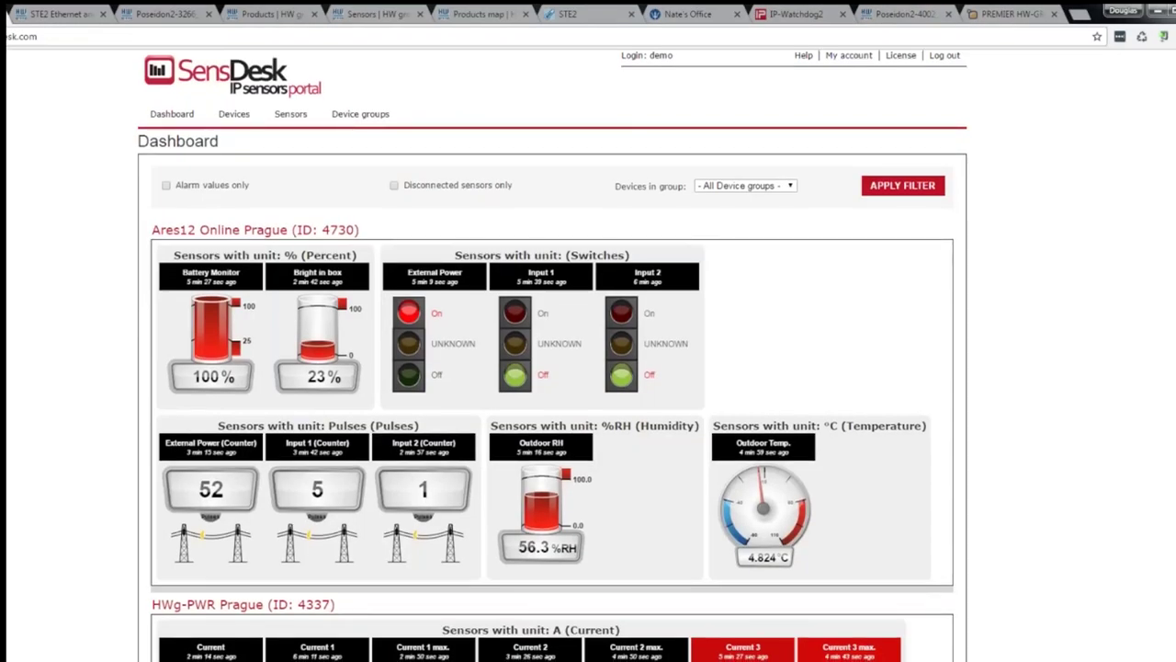
{"action": "scroll", "coordinate": [588, 368], "scroll_direction": "down", "scroll_amount": 1}
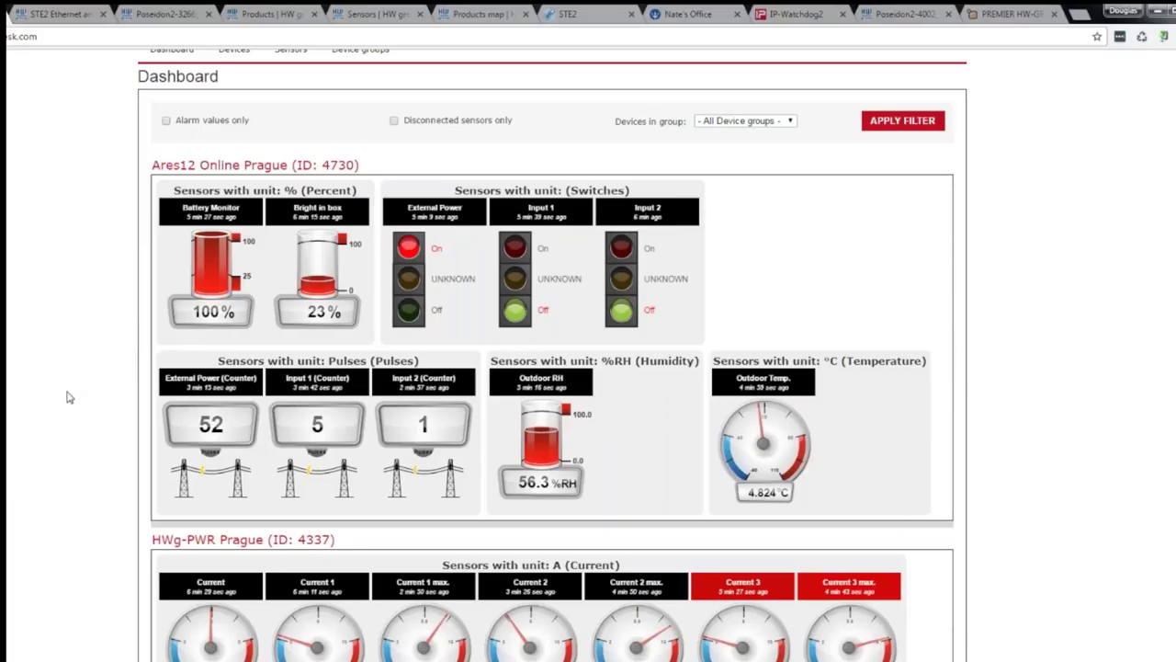
{"action": "scroll", "coordinate": [66, 396], "scroll_direction": "down", "scroll_amount": 1}
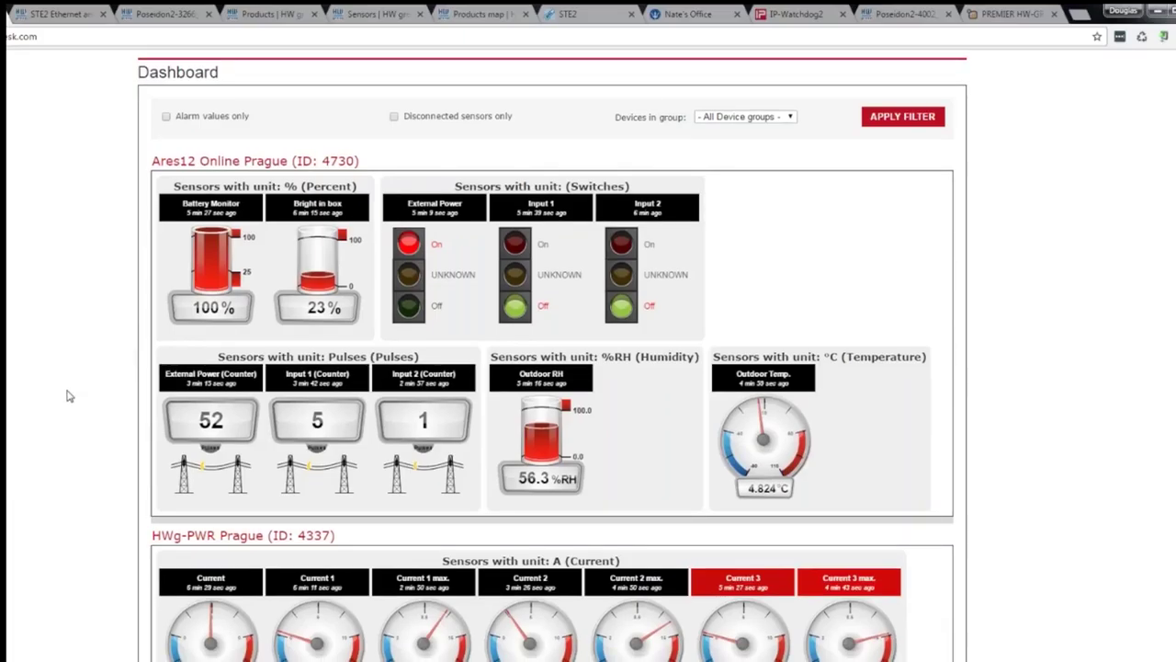
{"action": "scroll", "coordinate": [66, 396], "scroll_direction": "down", "scroll_amount": 1}
{"action": "scroll", "coordinate": [69, 395], "scroll_direction": "down", "scroll_amount": 1}
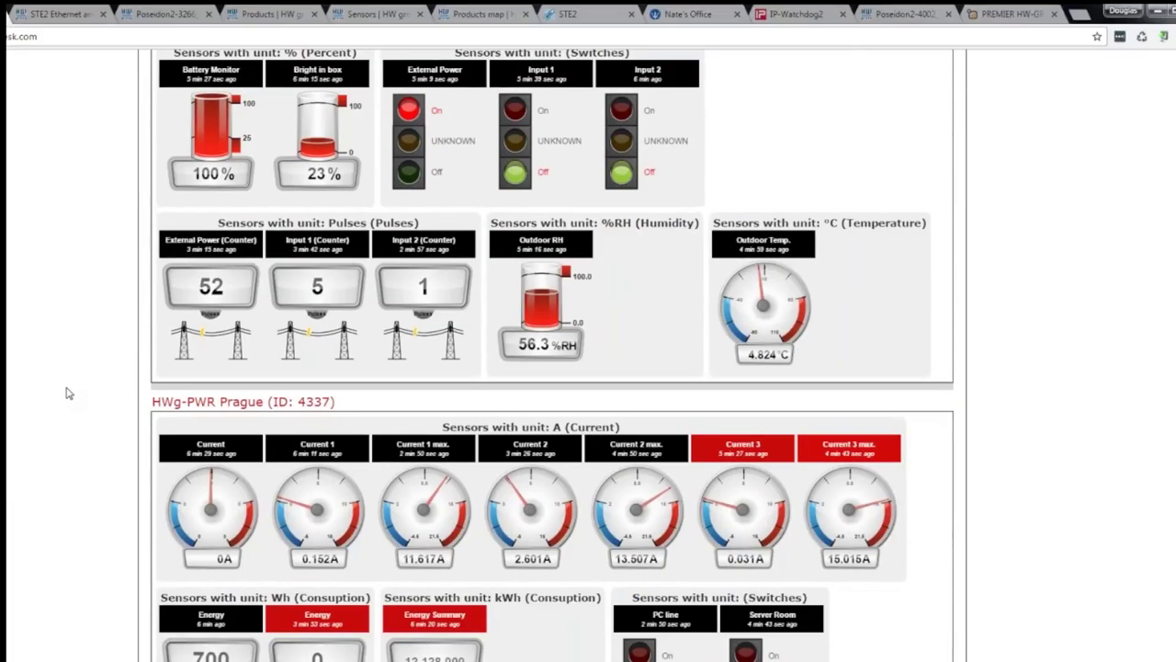
{"action": "scroll", "coordinate": [64, 393], "scroll_direction": "down", "scroll_amount": 1}
{"action": "scroll", "coordinate": [63, 393], "scroll_direction": "down", "scroll_amount": 1}
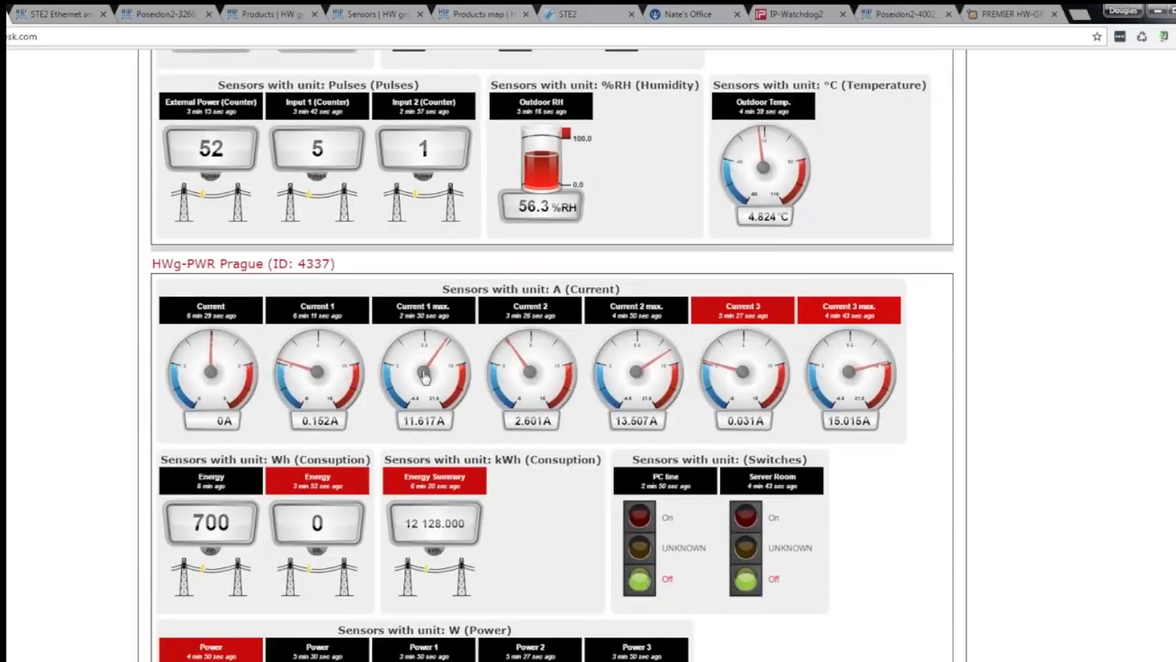
{"action": "scroll", "coordinate": [413, 386], "scroll_direction": "down", "scroll_amount": 1}
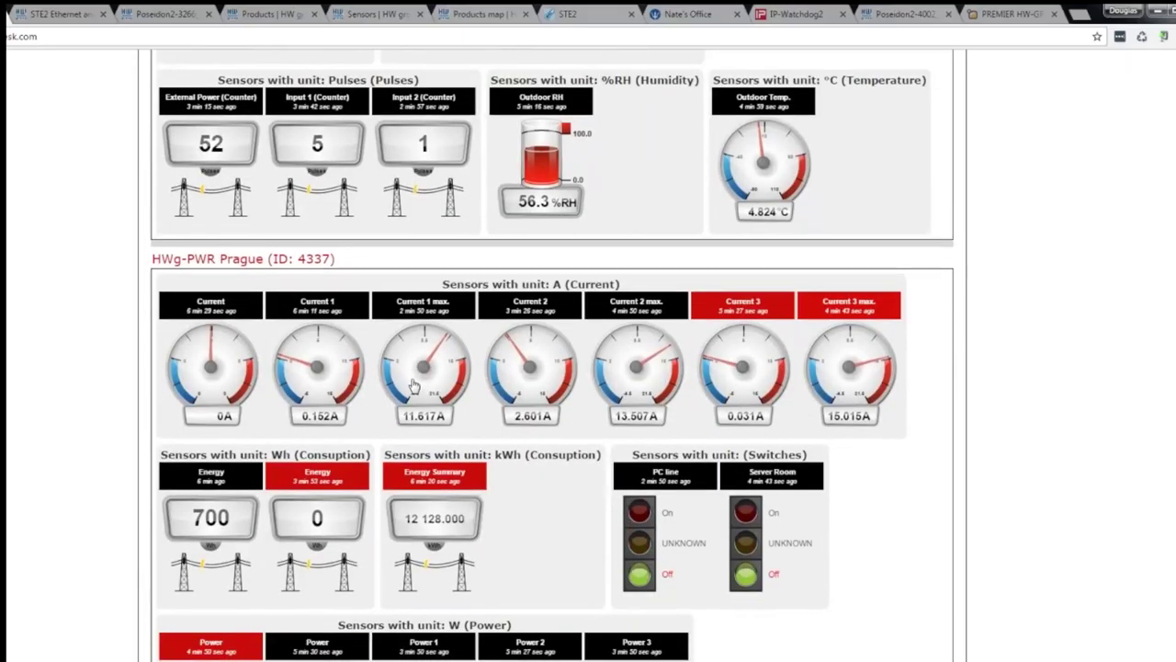
{"action": "scroll", "coordinate": [414, 386], "scroll_direction": "down", "scroll_amount": 3}
{"action": "scroll", "coordinate": [411, 386], "scroll_direction": "down", "scroll_amount": 2}
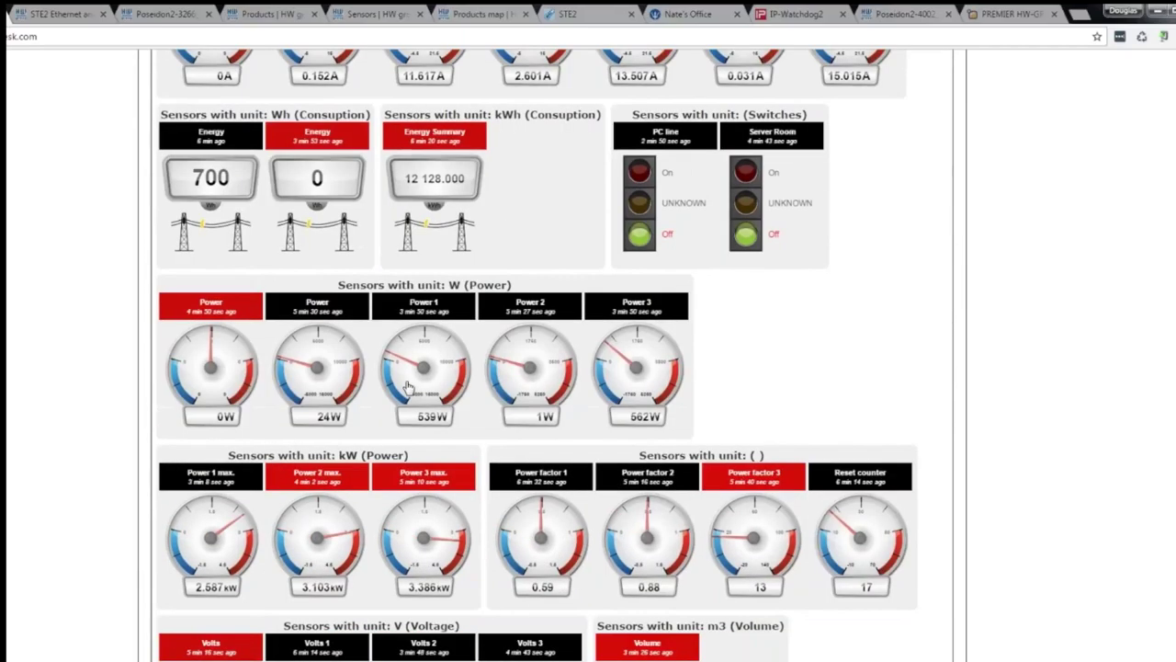
{"action": "scroll", "coordinate": [409, 386], "scroll_direction": "down", "scroll_amount": 3}
{"action": "scroll", "coordinate": [400, 394], "scroll_direction": "down", "scroll_amount": 2}
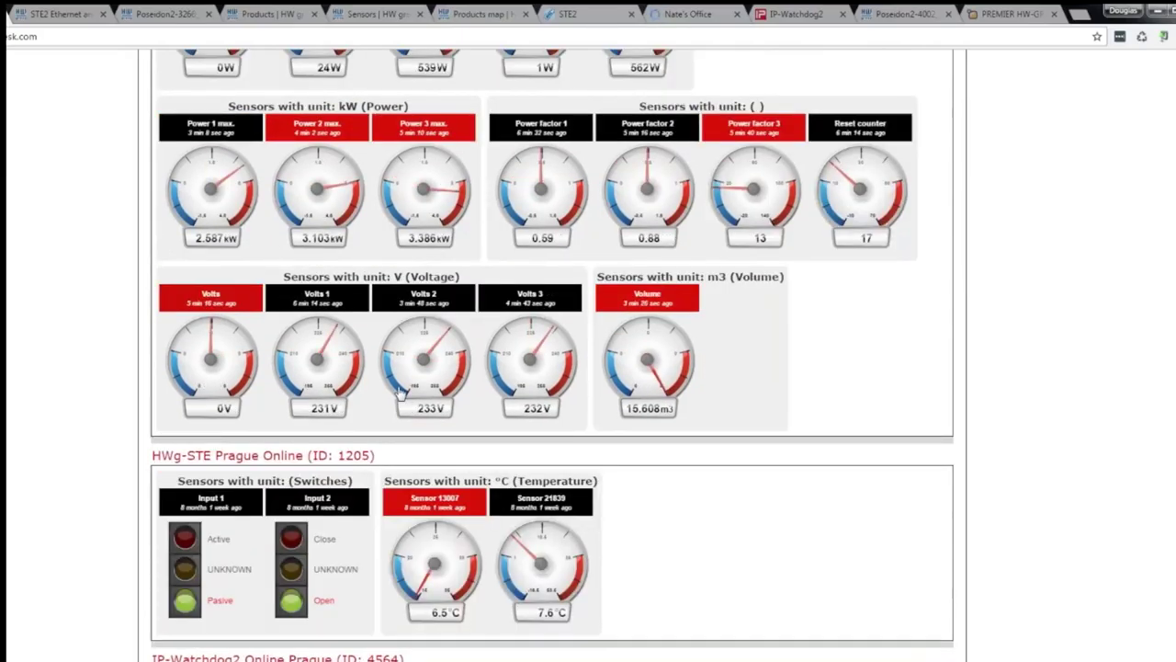
{"action": "scroll", "coordinate": [400, 393], "scroll_direction": "down", "scroll_amount": 6}
{"action": "scroll", "coordinate": [297, 515], "scroll_direction": "up", "scroll_amount": 2}
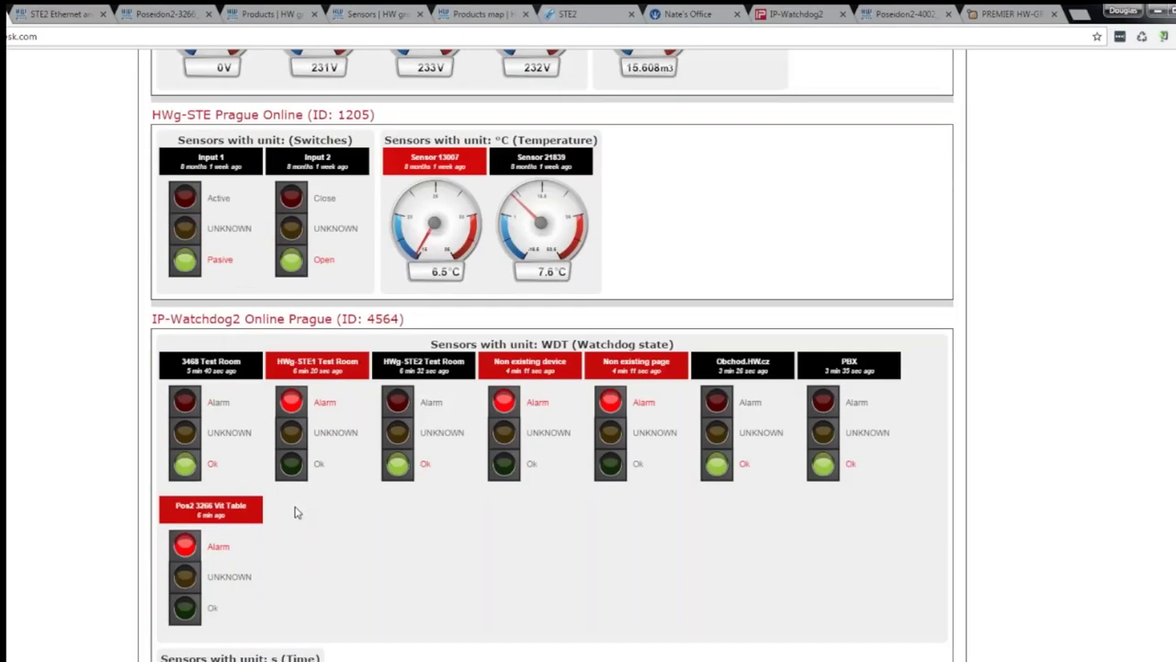
{"action": "scroll", "coordinate": [294, 506], "scroll_direction": "up", "scroll_amount": 2}
View the temperature chart of Sensor 13007 from the HWg-STE device, and return to the dashboard's power and voltage gauges
{"action": "left_click", "coordinate": [322, 433]}
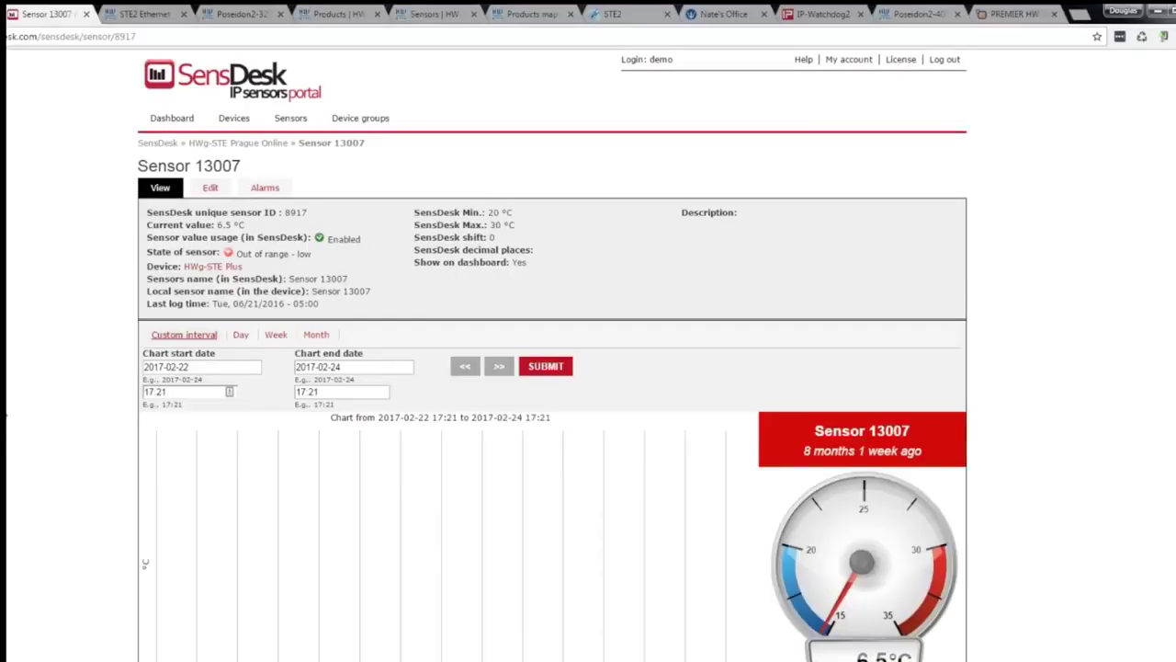
{"action": "scroll", "coordinate": [11, 409], "scroll_direction": "down", "scroll_amount": 1}
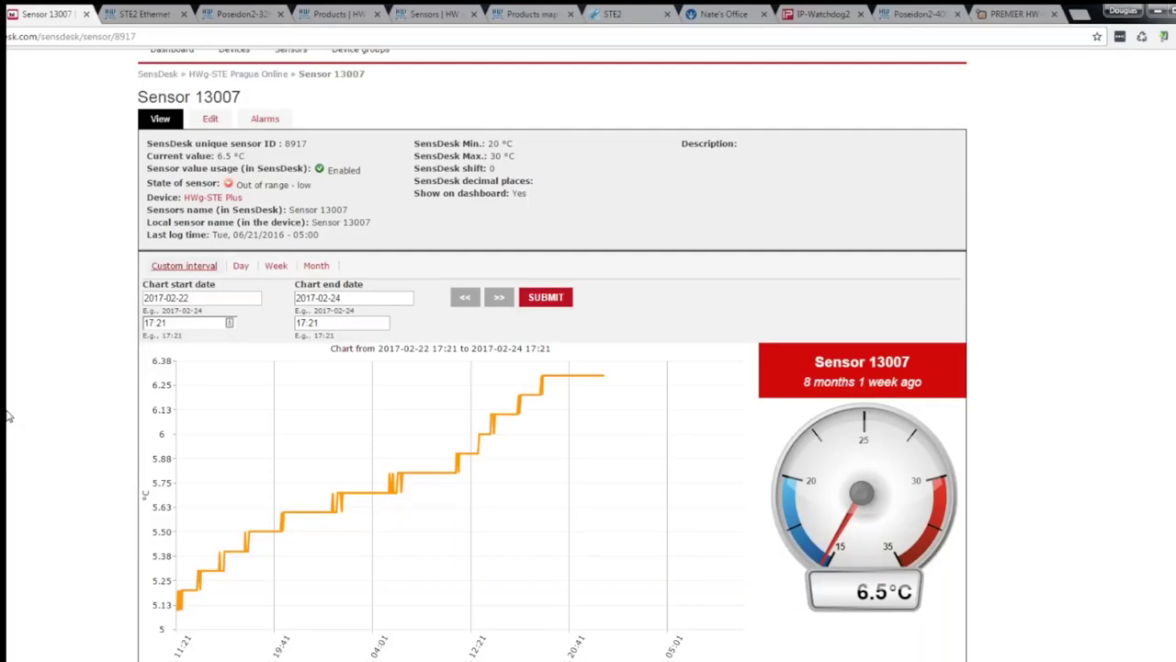
{"action": "key", "text": "alt+Left"}
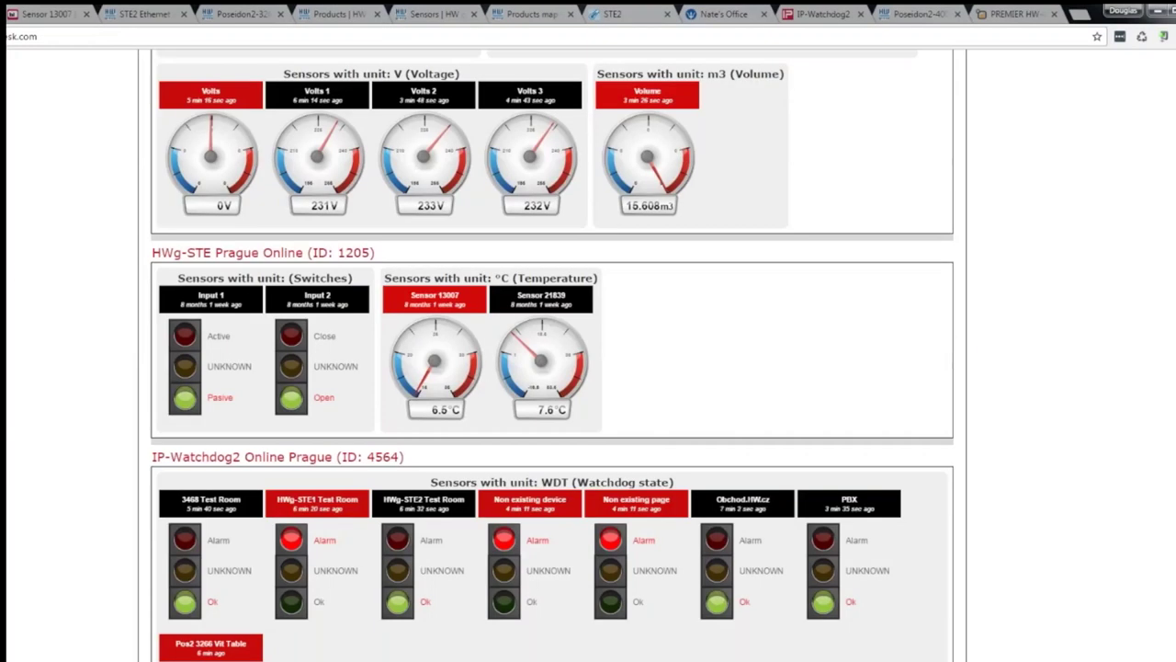
{"action": "scroll", "coordinate": [551, 349], "scroll_direction": "up", "scroll_amount": 3}
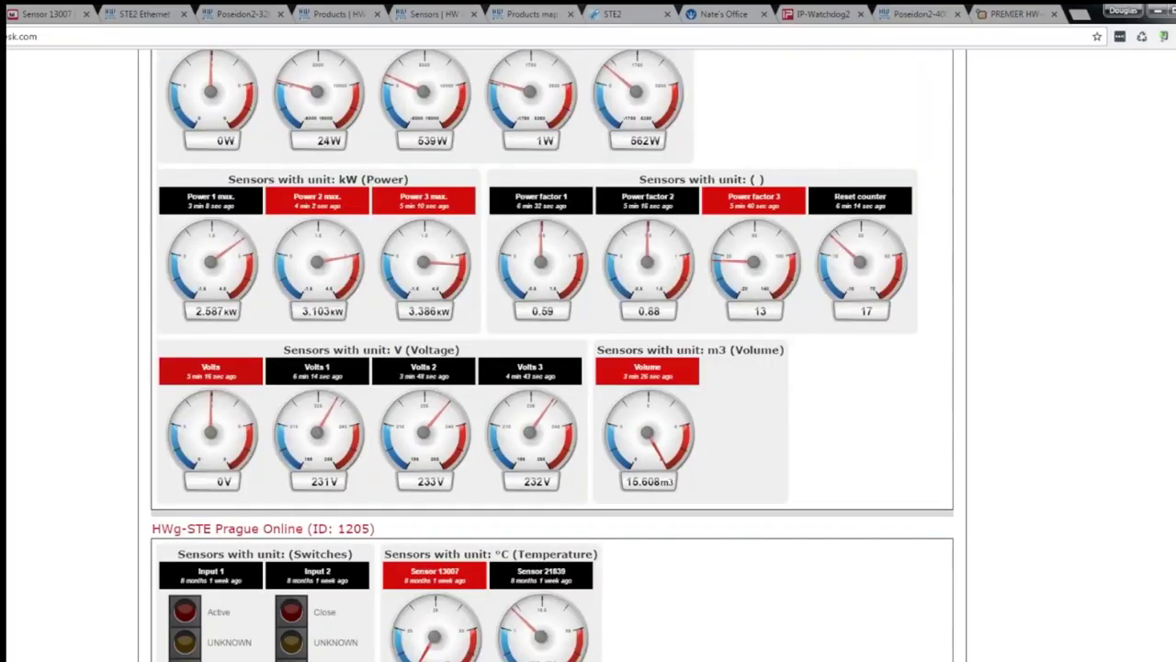
{"action": "scroll", "coordinate": [77, 393], "scroll_direction": "up", "scroll_amount": 1}
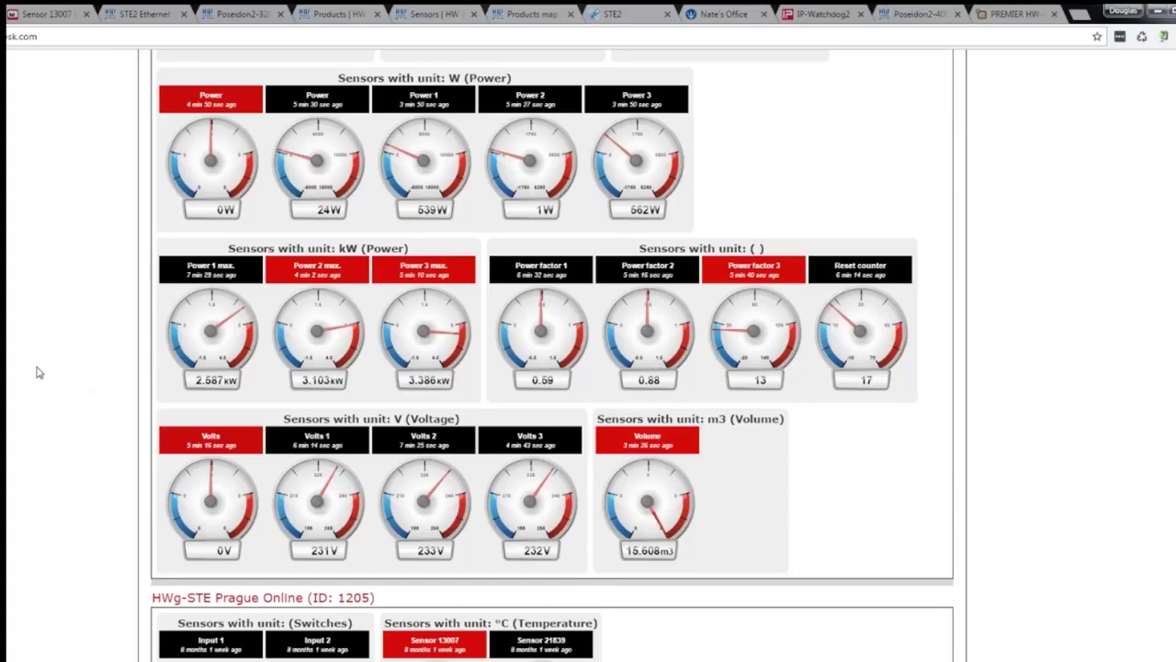
Revisit the STE2 General Setup page and read the usage examples and features in the Poseidon2 3266 datasheet
{"action": "left_click", "coordinate": [636, 22]}
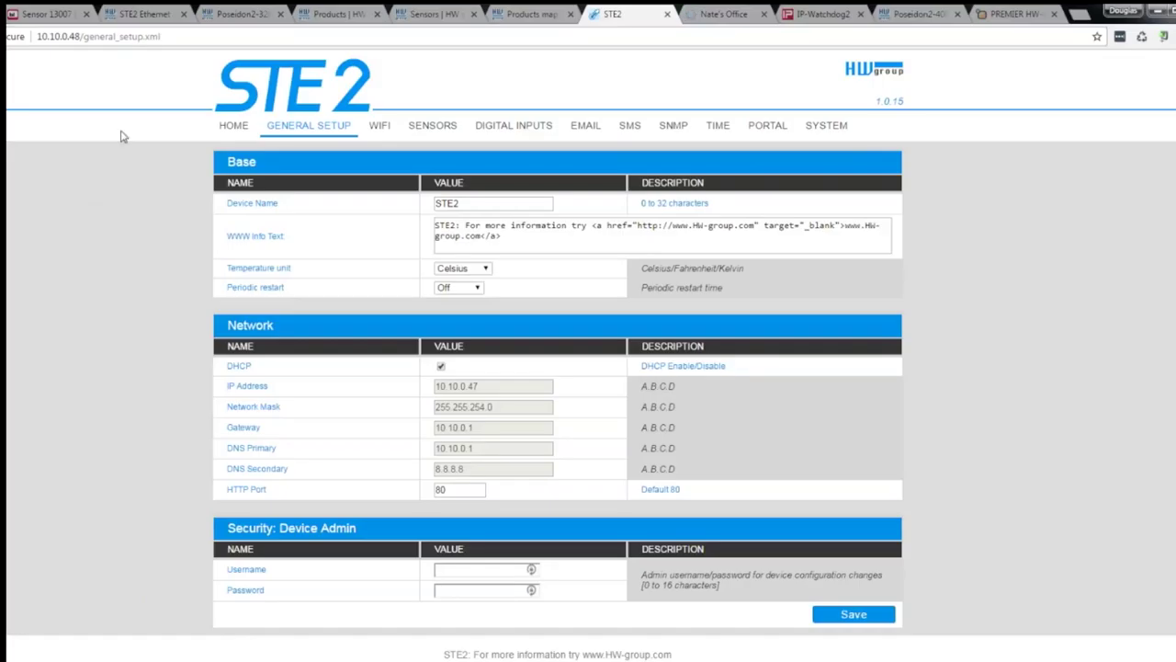
{"action": "left_click", "coordinate": [244, 15]}
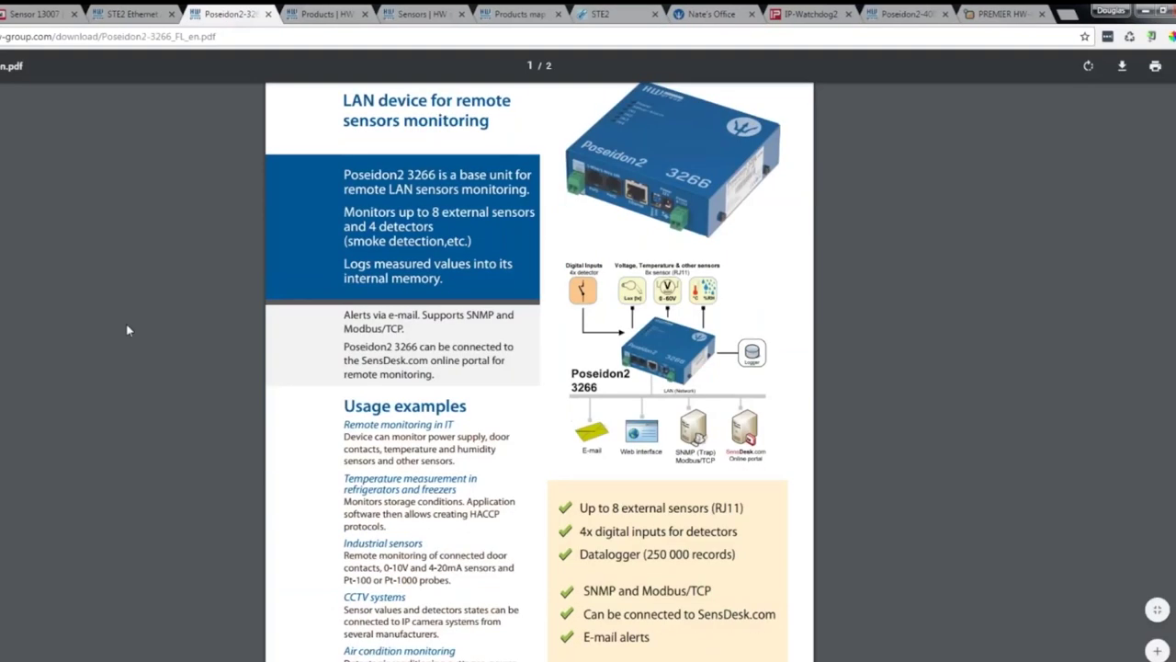
{"action": "scroll", "coordinate": [129, 329], "scroll_direction": "down", "scroll_amount": 3}
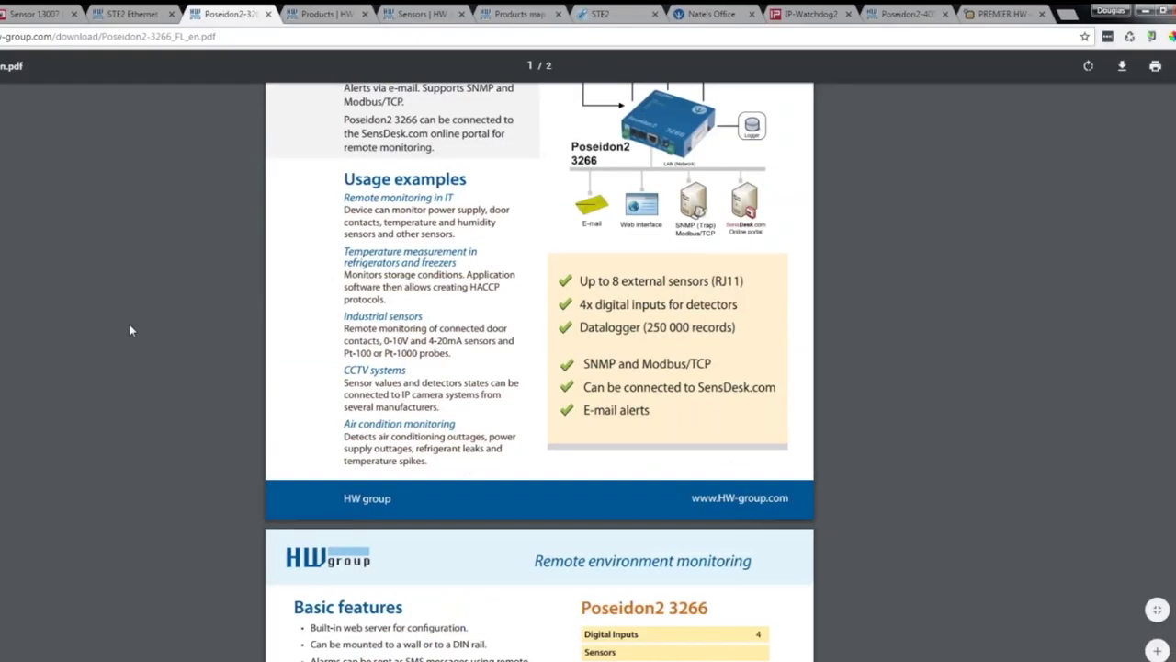